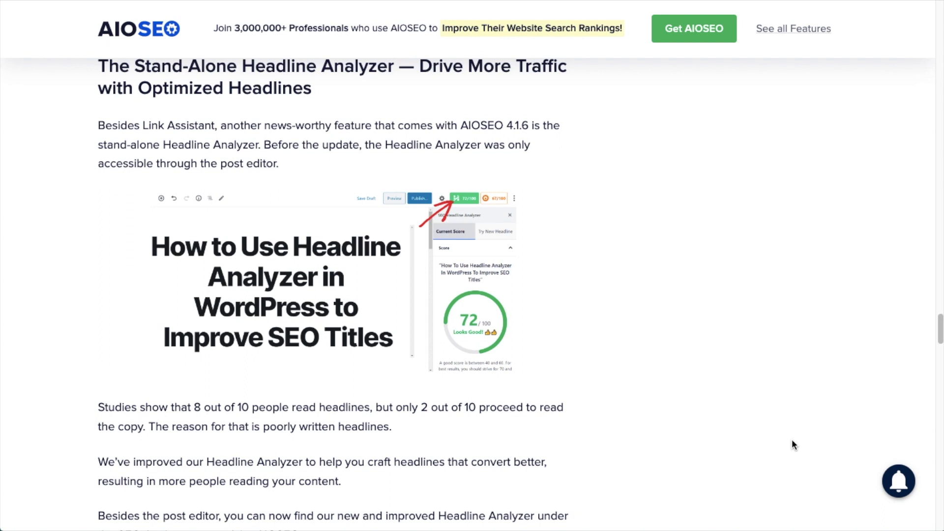
# Step: Scroll down the AIOSEO blog post to the Headline Analyzer section and its 61/100 score screenshot
pyautogui.scroll(-2, 792, 441)
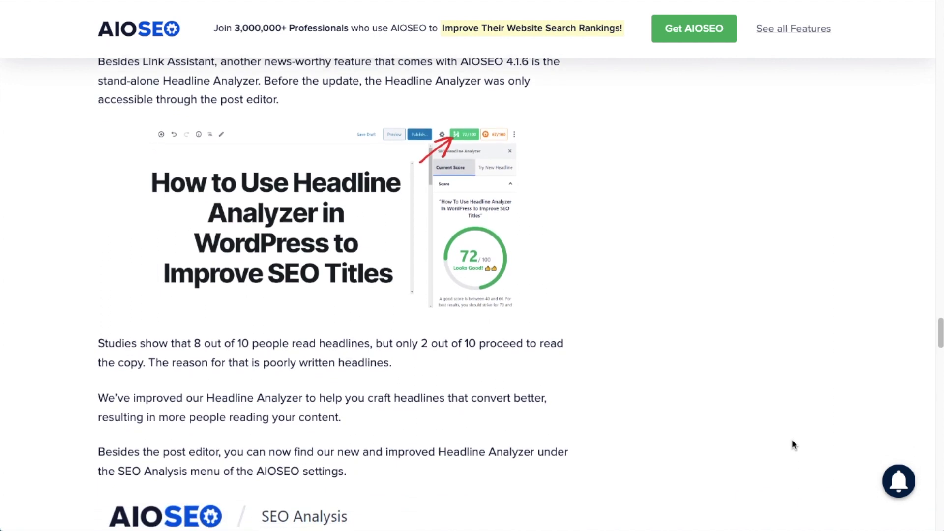
pyautogui.scroll(-1, 793, 444)
pyautogui.scroll(-1, 793, 445)
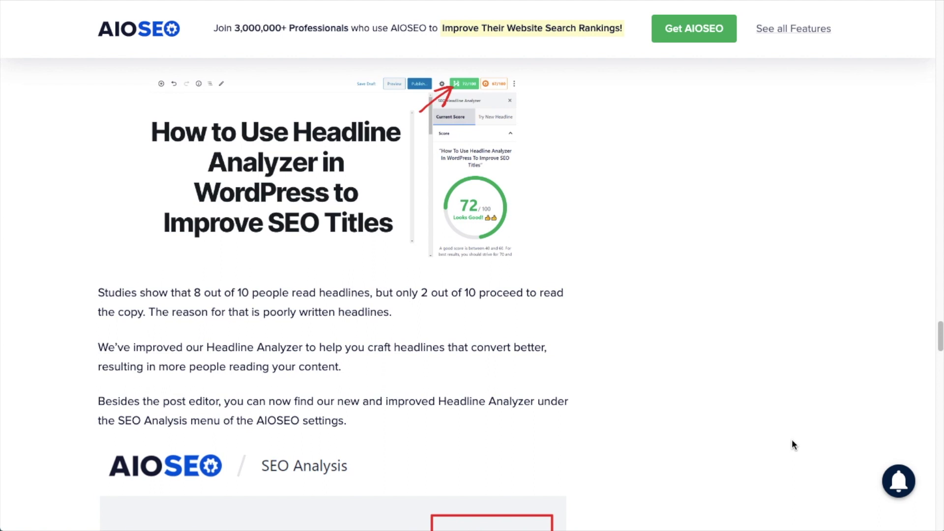
pyautogui.scroll(-3, 791, 441)
pyautogui.scroll(-2, 792, 441)
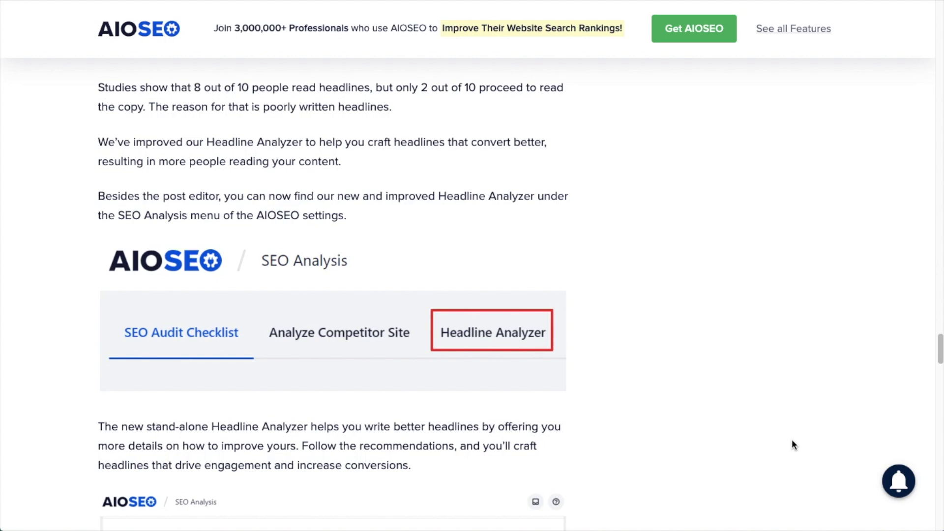
pyautogui.scroll(-5, 791, 442)
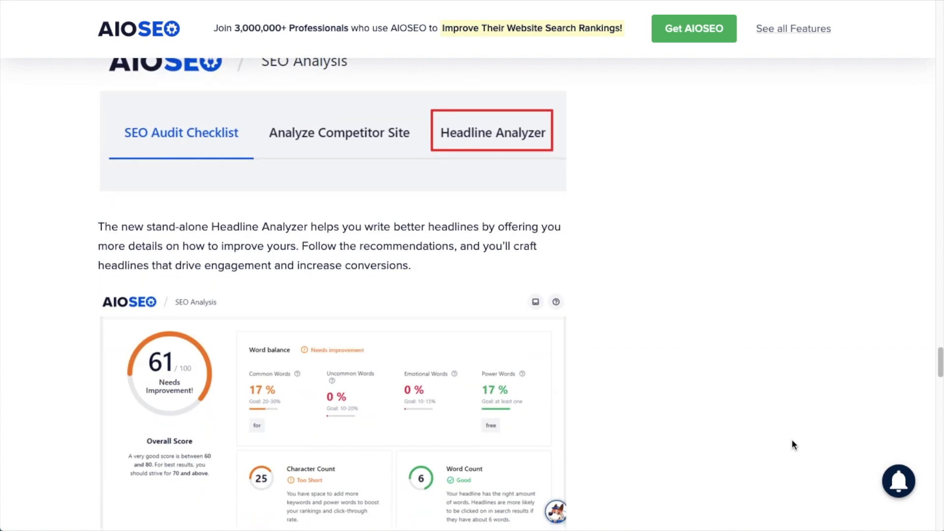
pyautogui.scroll(-1, 792, 441)
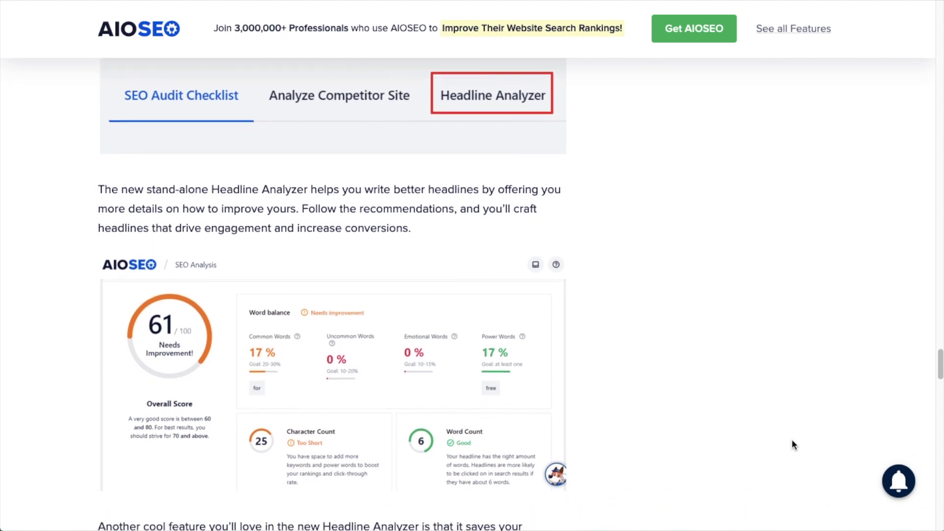
pyautogui.scroll(-1, 792, 440)
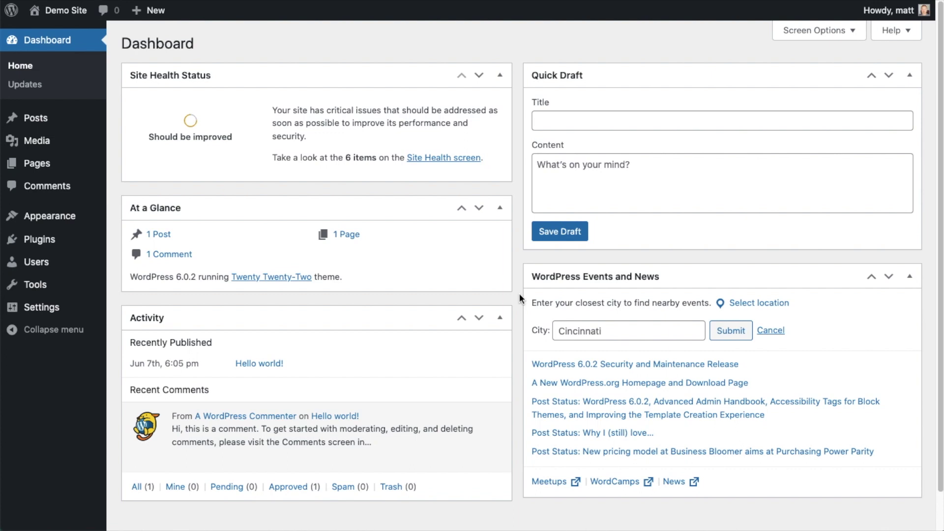
# Step: Go from Plugins to the Add New plugins page
pyautogui.click(45, 244)
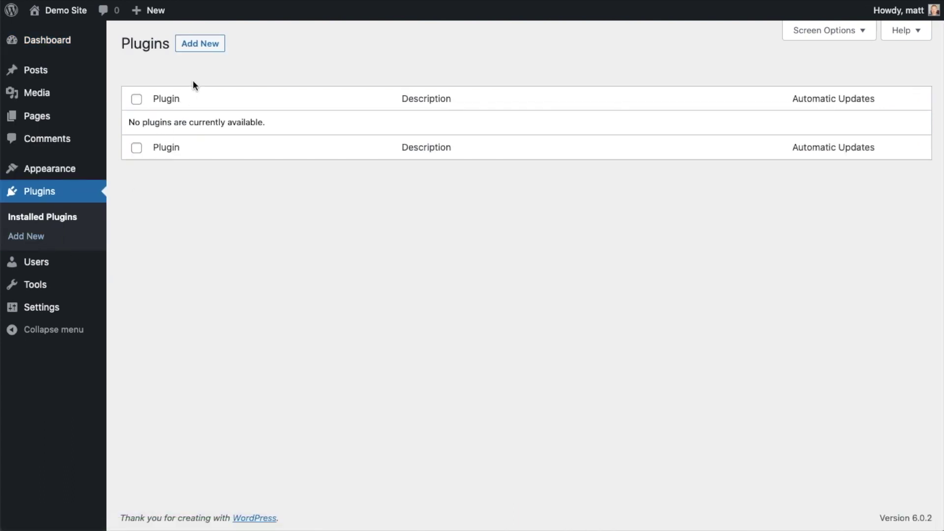
pyautogui.click(206, 47)
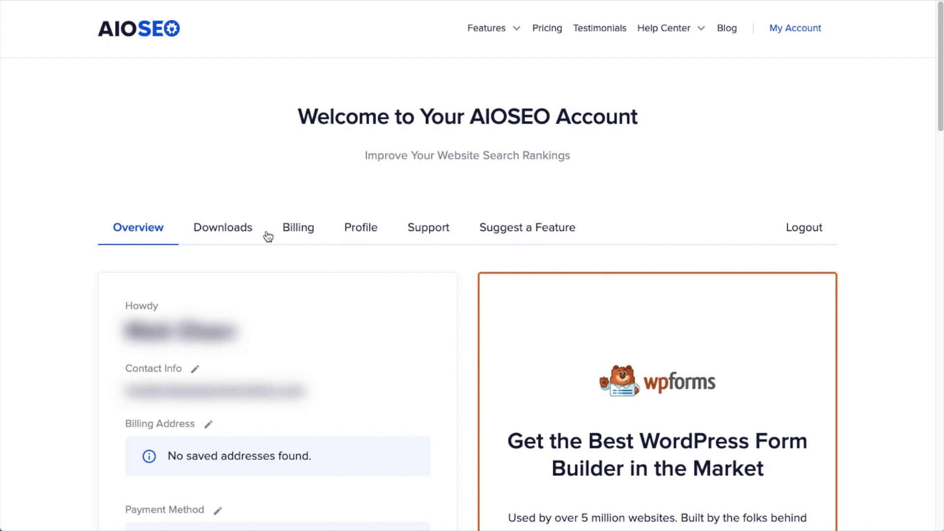
# Step: Download the AIOSEO Pro plugin zip from the account's Downloads tab
pyautogui.click(238, 234)
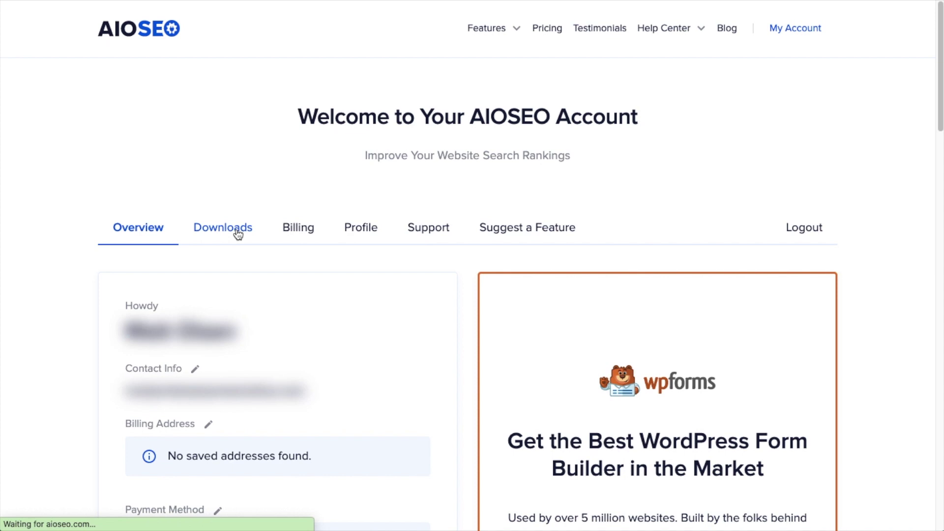
pyautogui.click(718, 317)
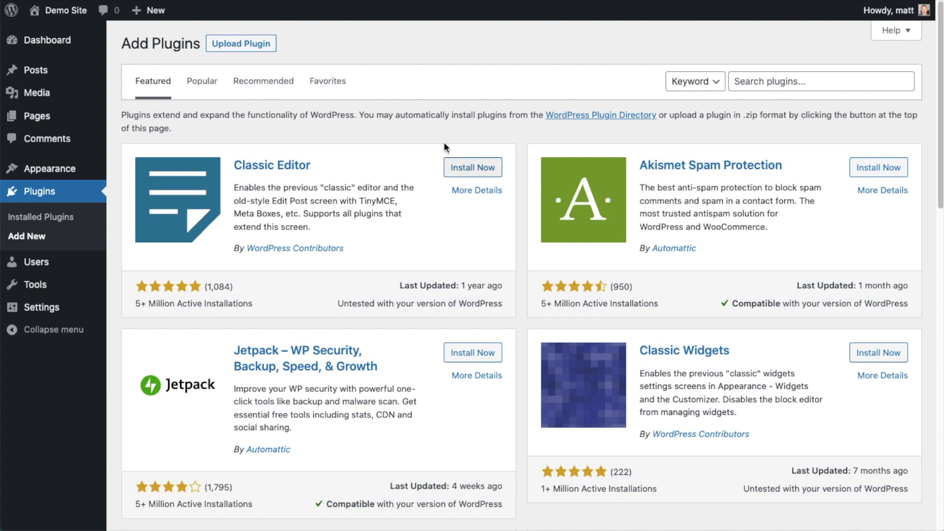
# Step: Upload and install aioseo-pro-v4.2.4.2.zip, then activate the plugin
pyautogui.click(251, 44)
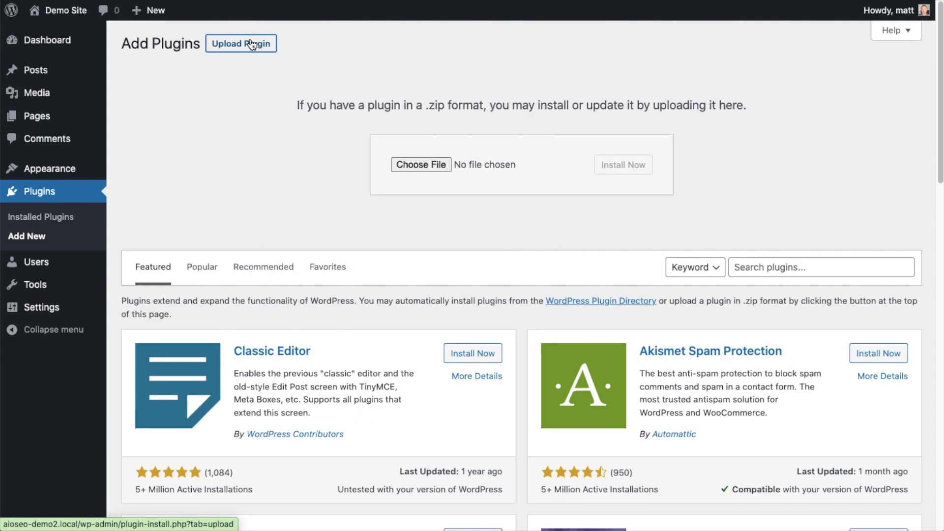
pyautogui.click(421, 166)
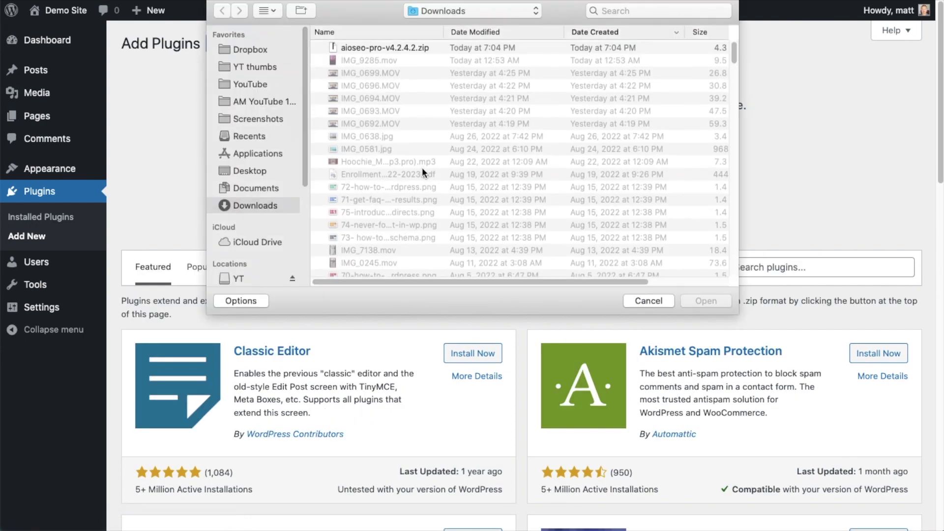
pyautogui.doubleClick(378, 47)
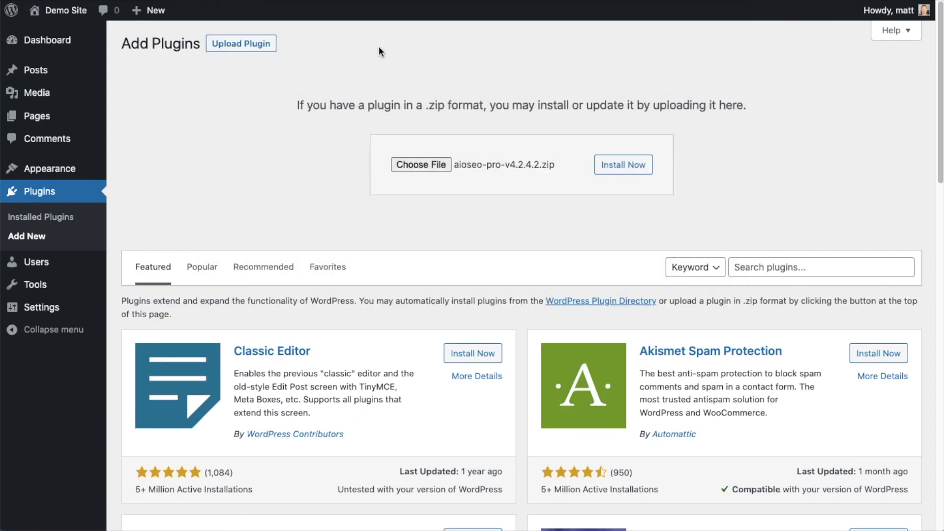
pyautogui.click(611, 171)
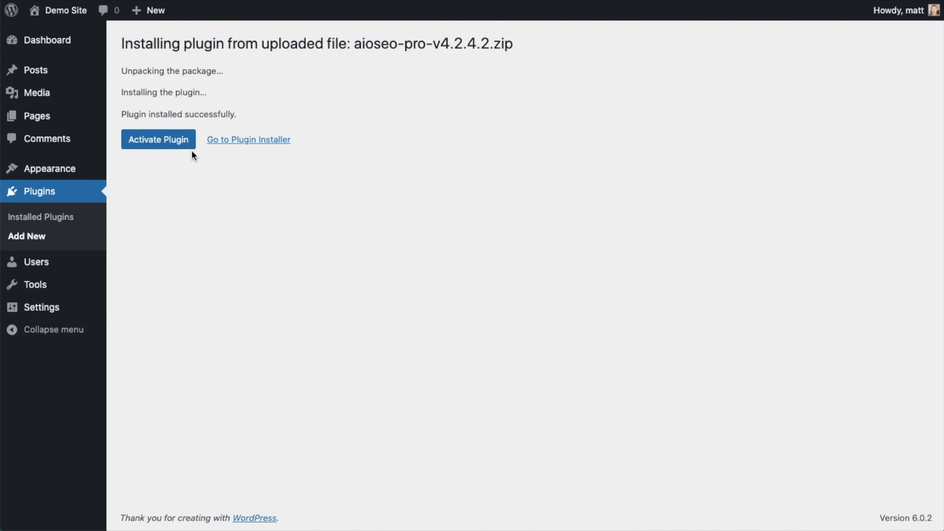
pyautogui.click(152, 141)
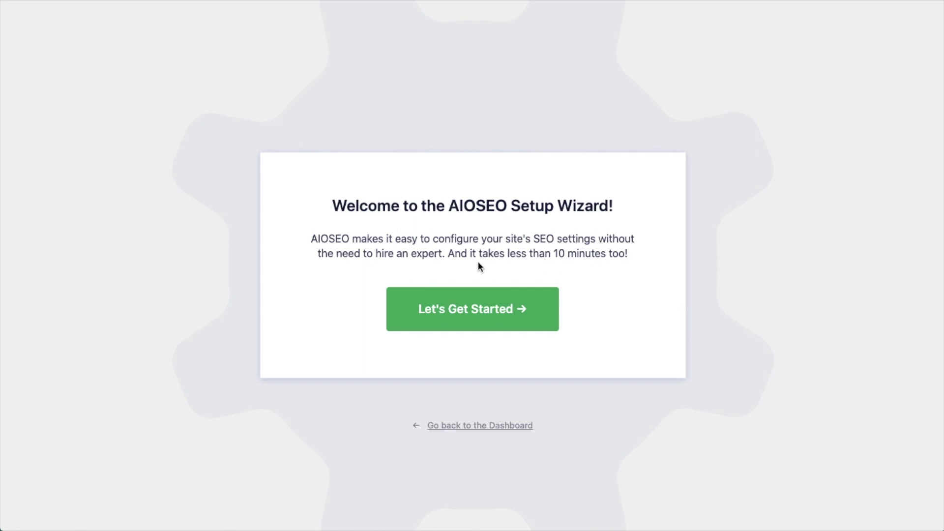
# Step: Skip the setup wizard to the AIOSEO dashboard and follow the 'A valid license key is required' link
pyautogui.click(478, 431)
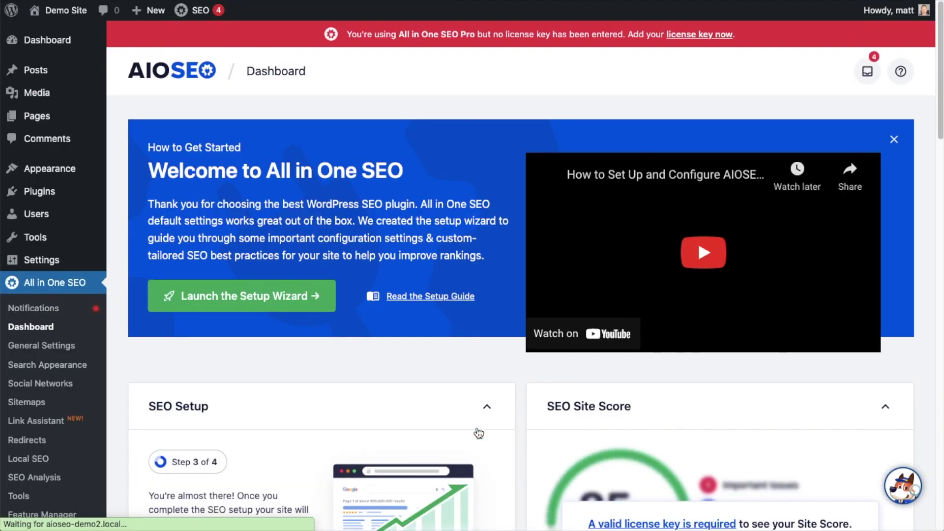
pyautogui.scroll(-4, 520, 251)
pyautogui.scroll(-3, 520, 249)
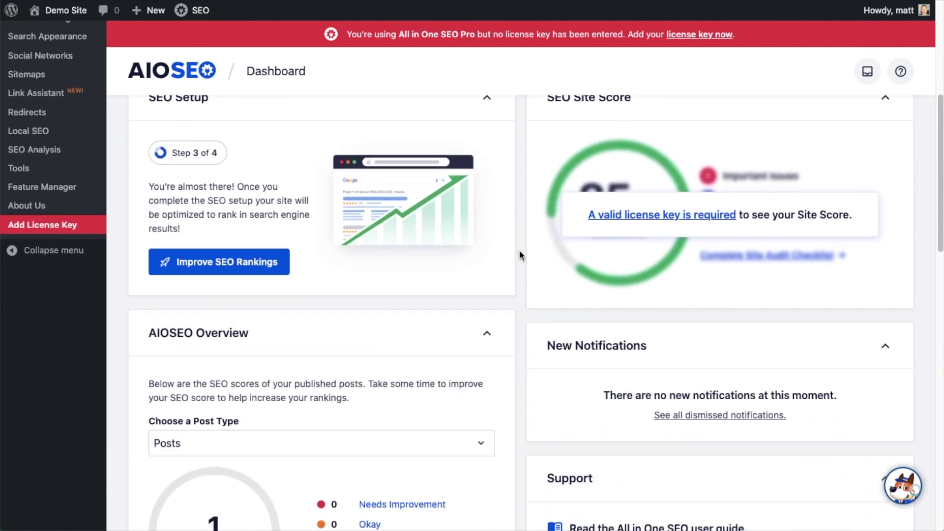
pyautogui.click(649, 195)
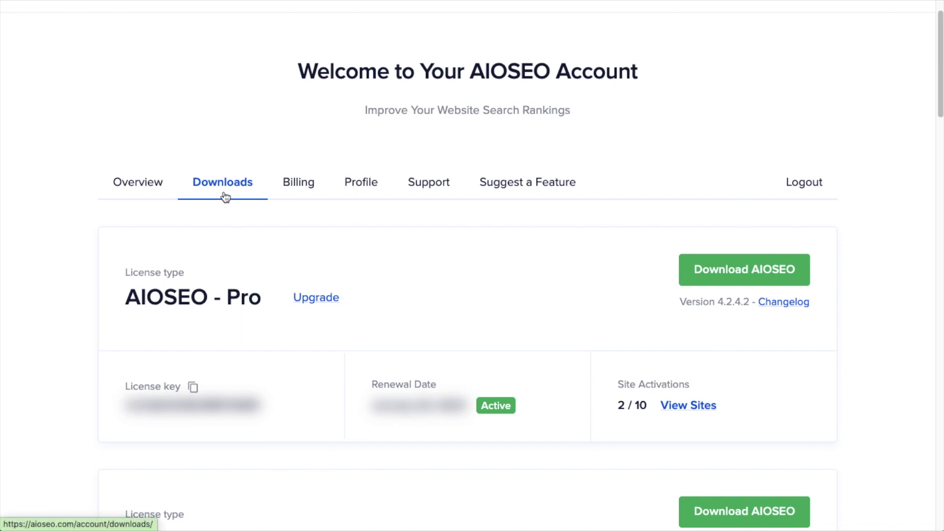
# Step: Paste the copied license key into AIOSEO General Settings, connect it, and save changes
pyautogui.click(193, 388)
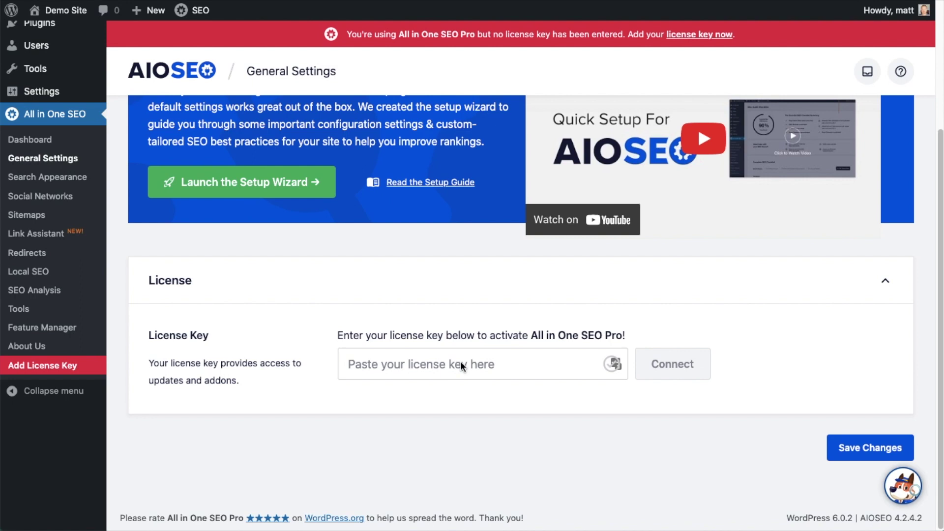
pyautogui.click(427, 362)
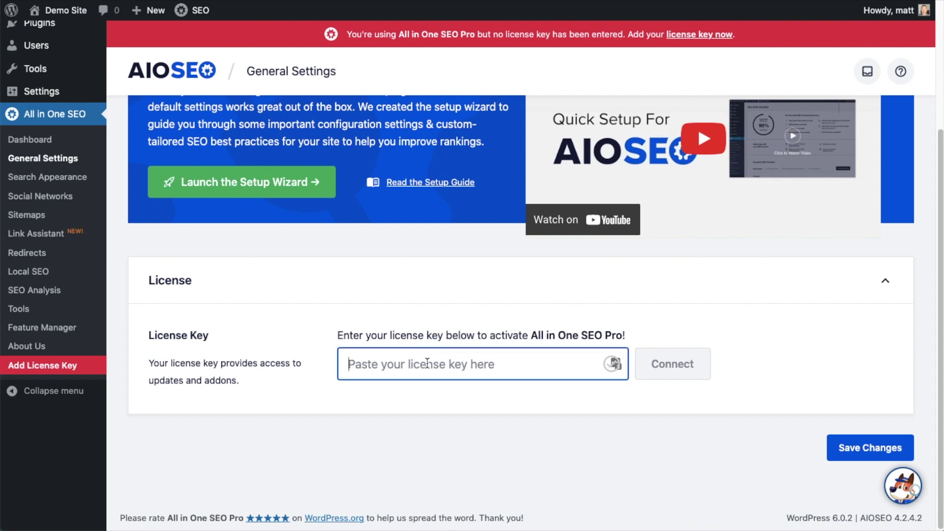
pyautogui.press('super+v')
pyautogui.click(677, 364)
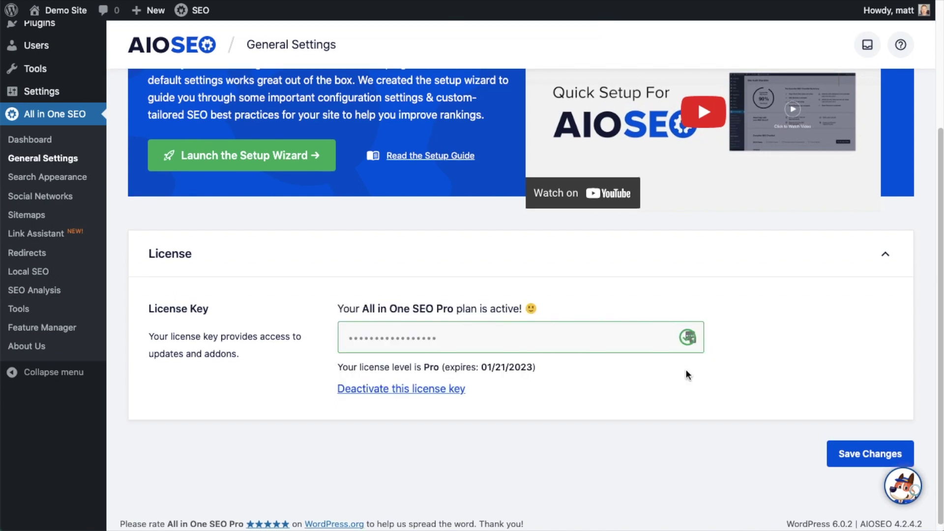
pyautogui.click(871, 453)
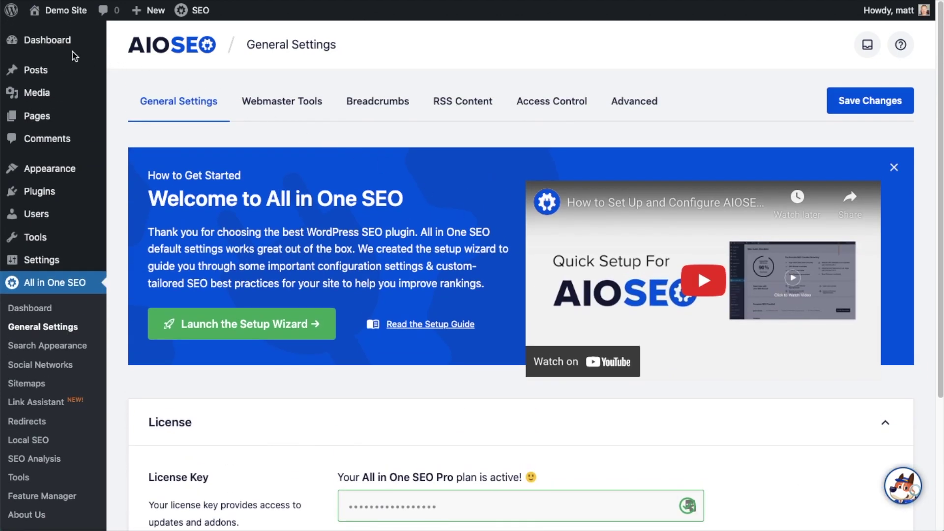
# Step: Go from the WordPress dashboard to the AIOSEO SEO Analysis page
pyautogui.click(54, 49)
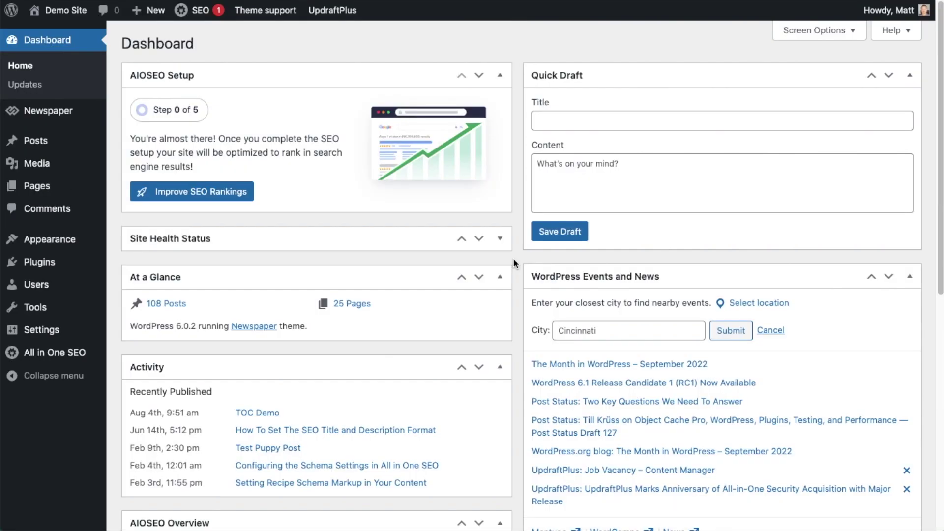
pyautogui.moveTo(44, 352)
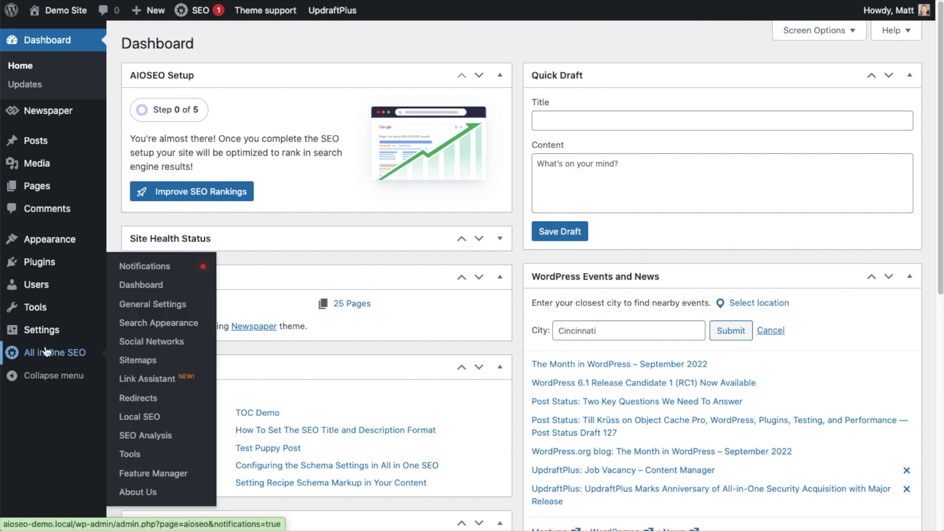
pyautogui.click(156, 443)
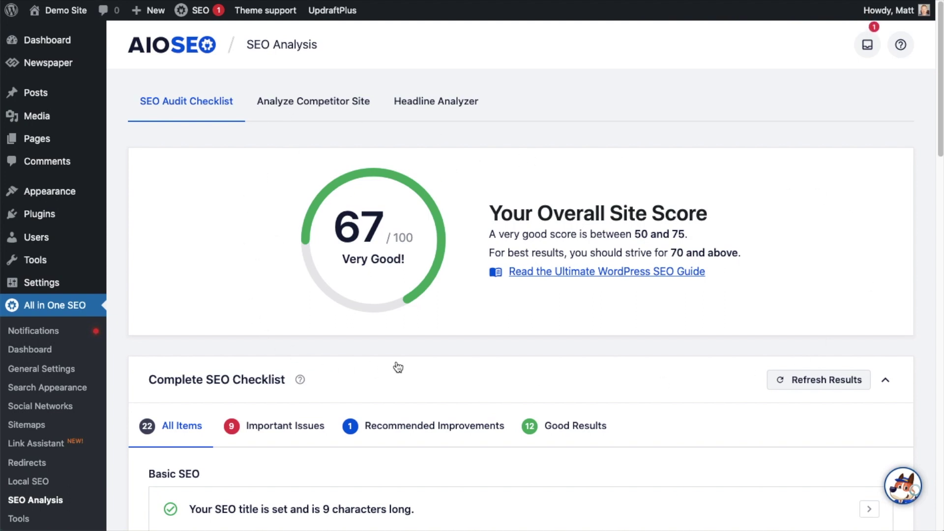
pyautogui.scroll(-5, 397, 367)
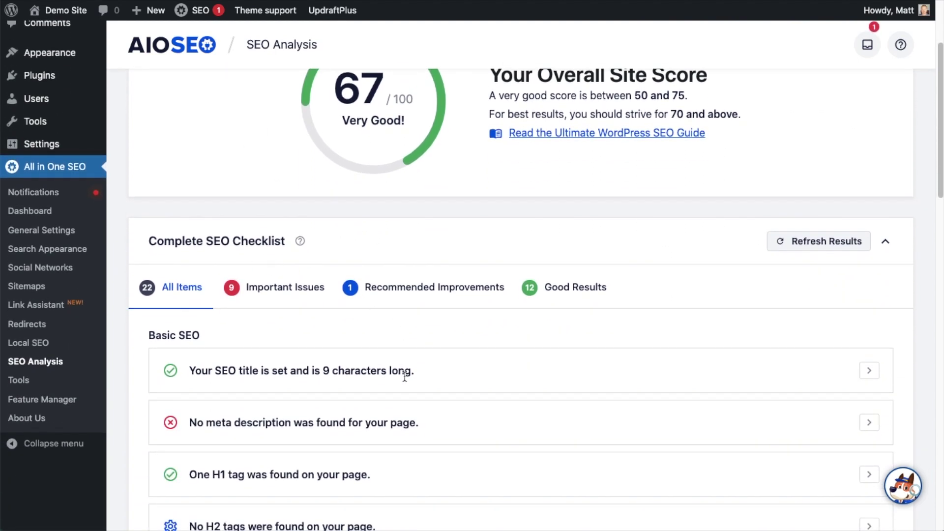
pyautogui.scroll(5, 413, 376)
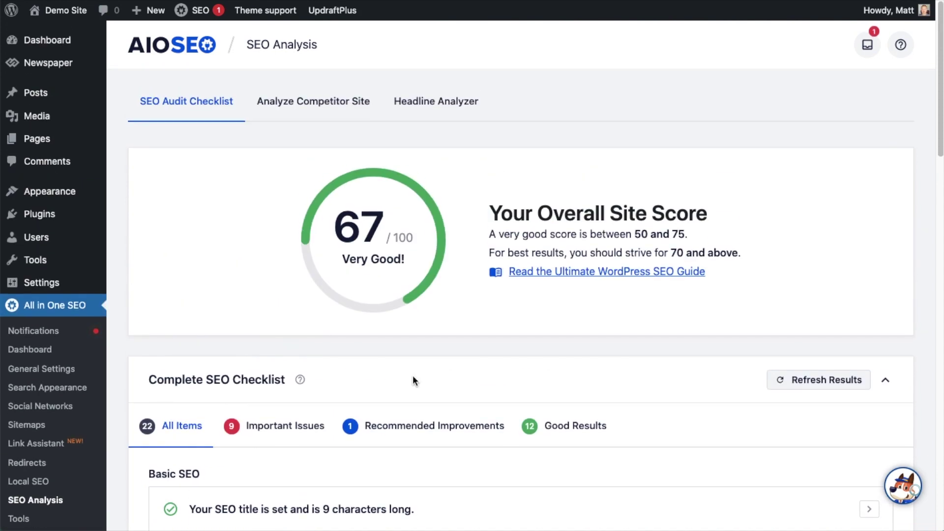
# Step: Open the Headline Analyzer tab and review the previously scored headline results
pyautogui.click(455, 107)
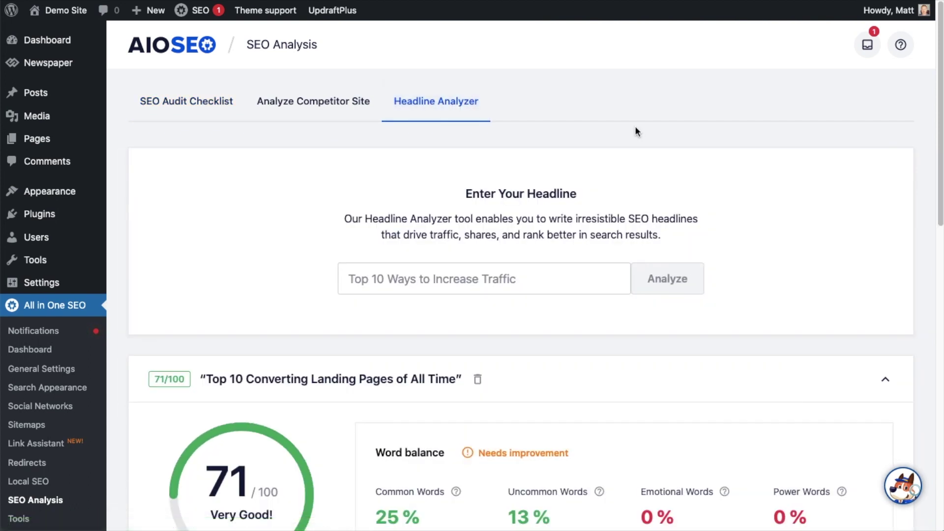
pyautogui.click(457, 277)
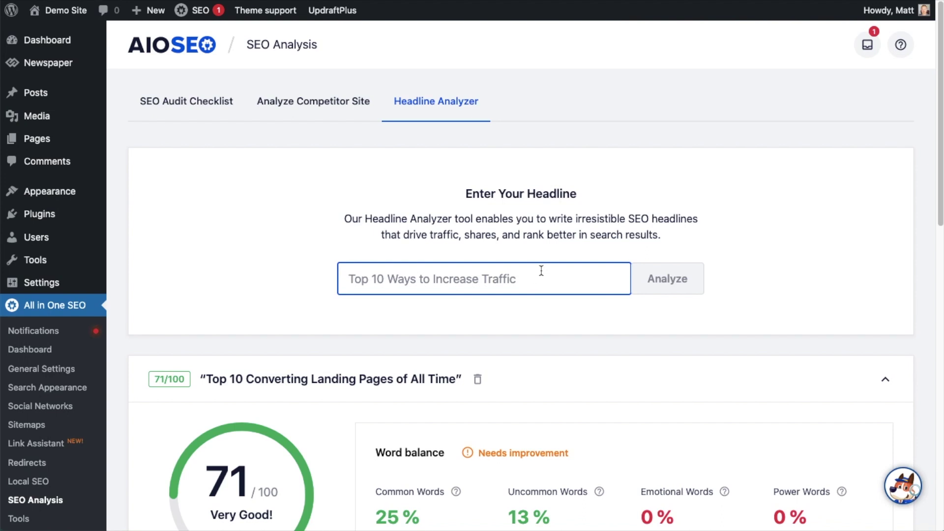
pyautogui.scroll(-1, 542, 270)
pyautogui.scroll(-3, 540, 271)
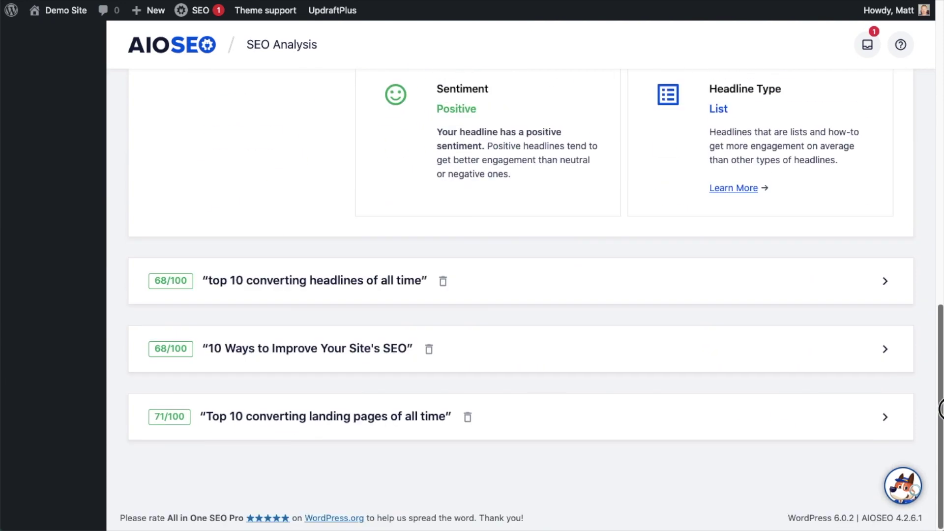
pyautogui.moveTo(940, 148); pyautogui.dragTo(940, 348)
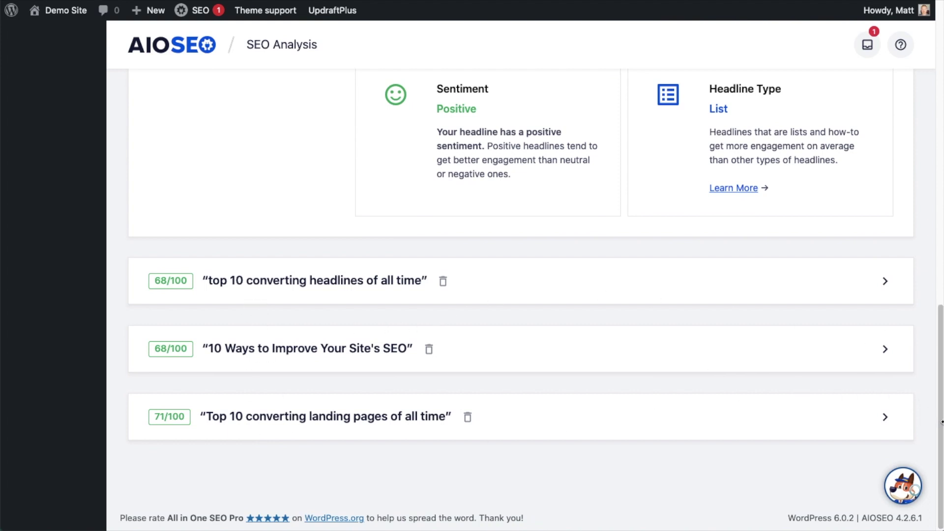
pyautogui.moveTo(940, 421); pyautogui.dragTo(940, 119)
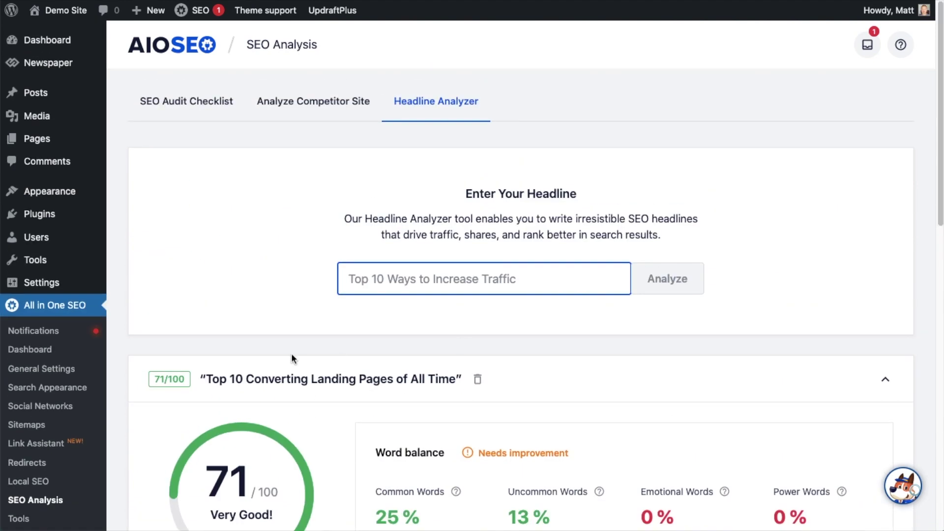
pyautogui.click(399, 284)
# Step: Analyze 'Best SEO Plugin' and review its 46/100 Needs Improvement word, length and sentiment results
pyautogui.write('B')
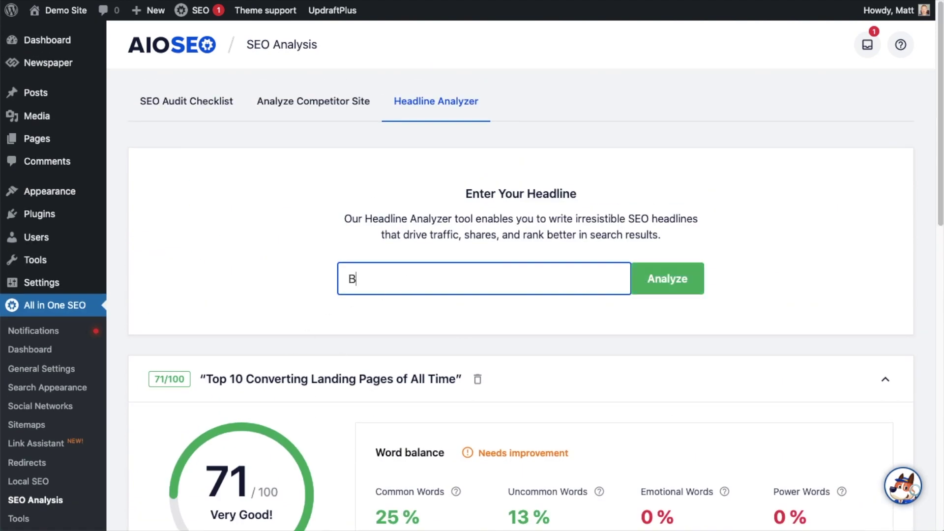
pyautogui.write('est SEO Plugin')
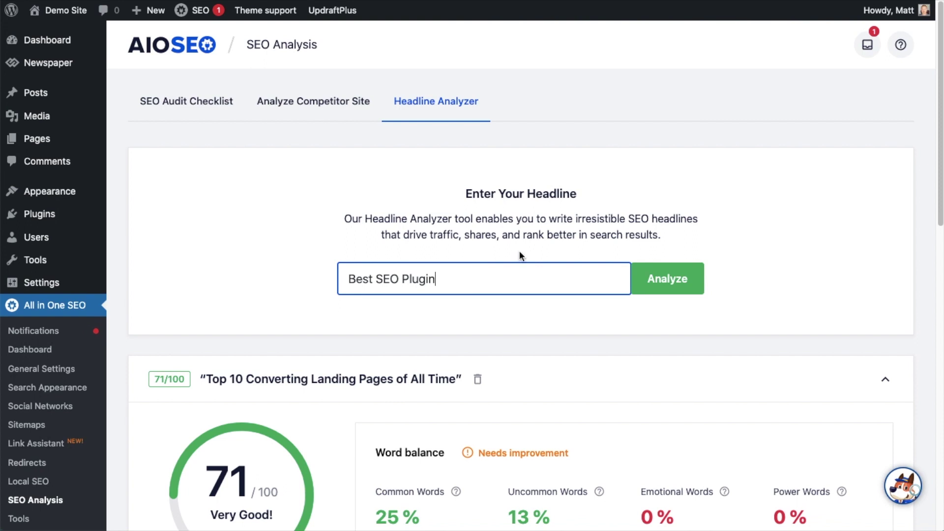
pyautogui.click(681, 278)
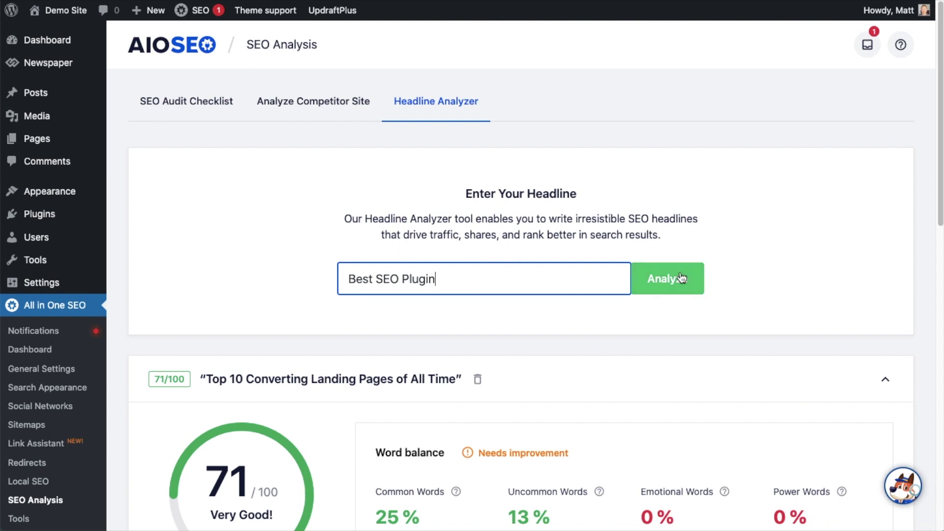
pyautogui.click(681, 277)
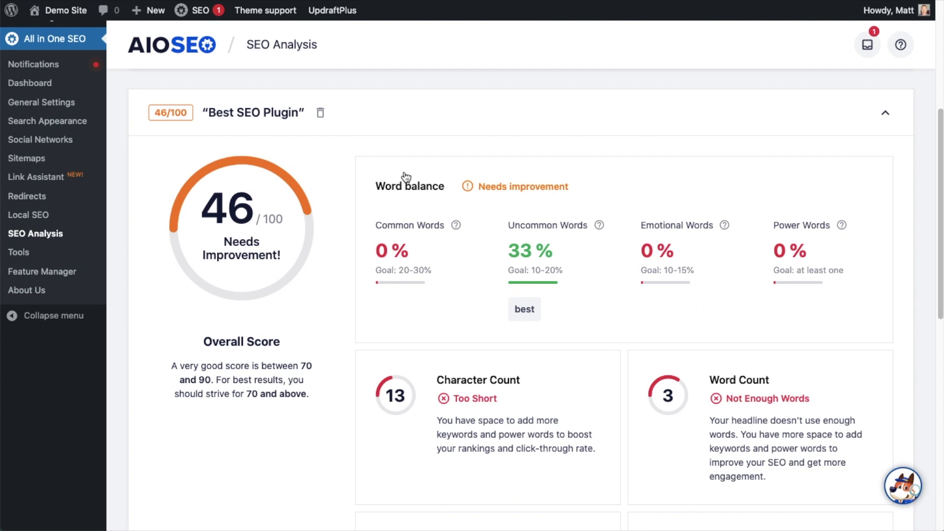
pyautogui.moveTo(458, 229)
pyautogui.scroll(-3, 849, 266)
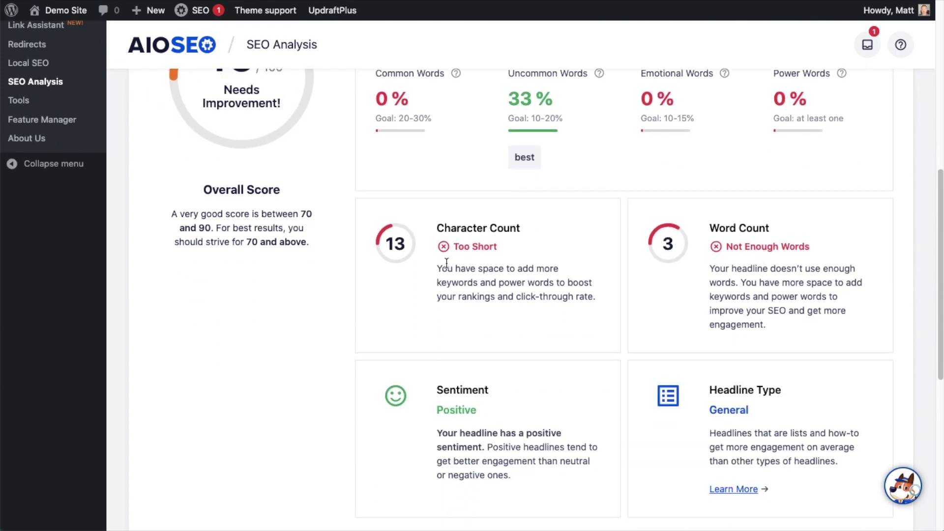
pyautogui.scroll(-1, 721, 265)
pyautogui.scroll(9, 629, 388)
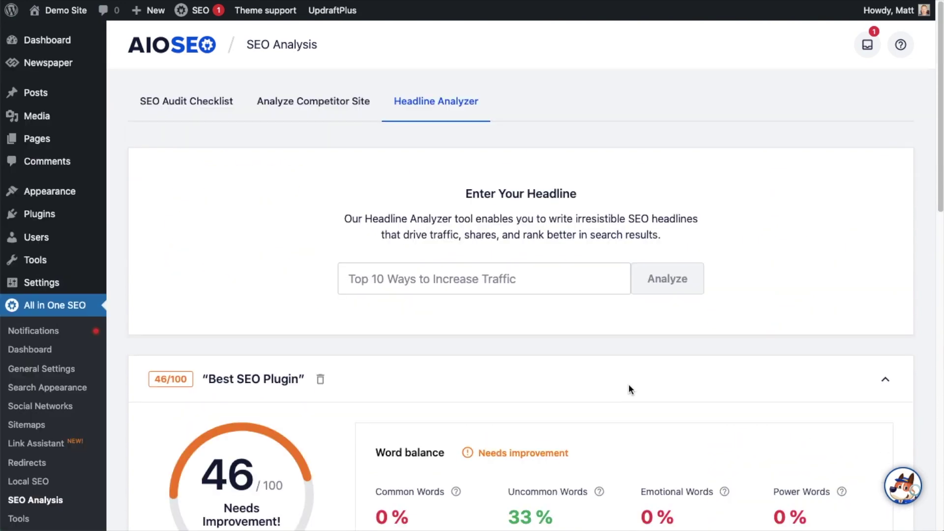
pyautogui.click(531, 287)
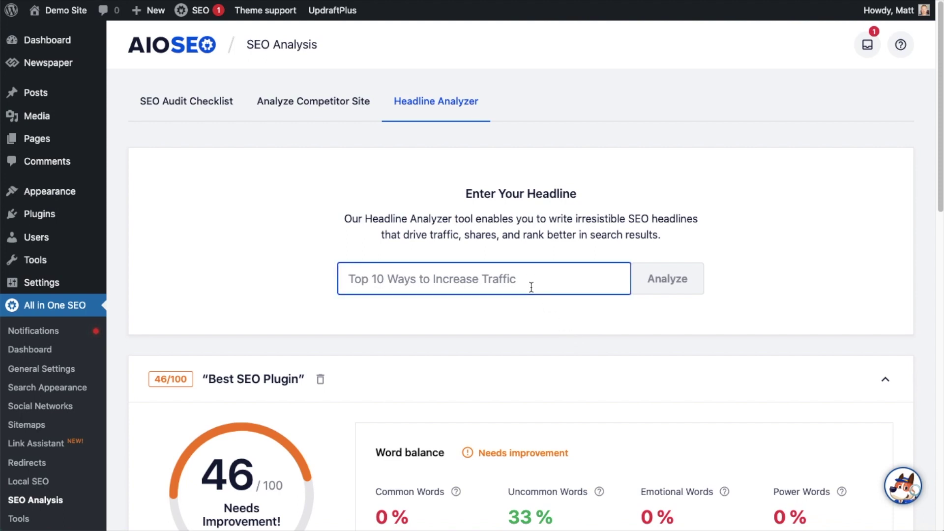
# Step: Analyze 'What Is The Greatest SEO Plugin Of All Time?' and review its Excellent 93/100 results
pyautogui.write('What Is The Greatest SEO Plugin Of All Time?')
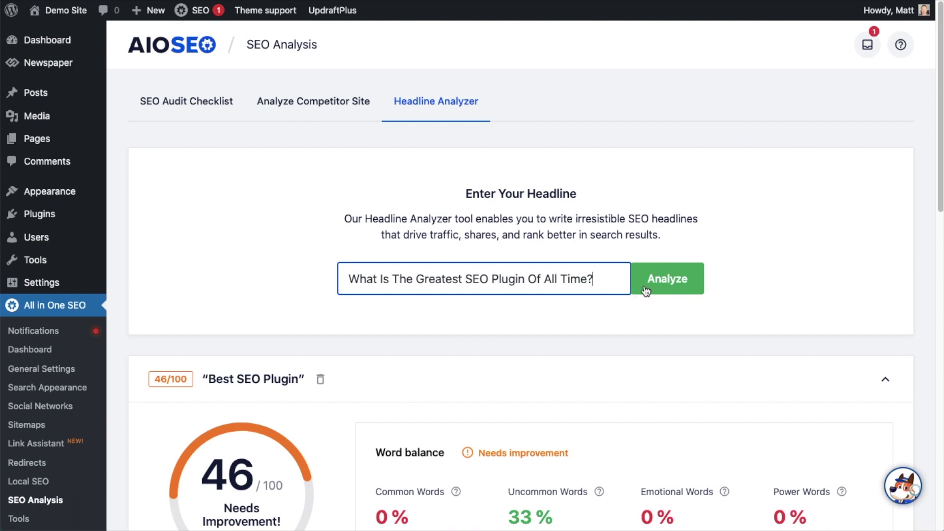
pyautogui.click(664, 284)
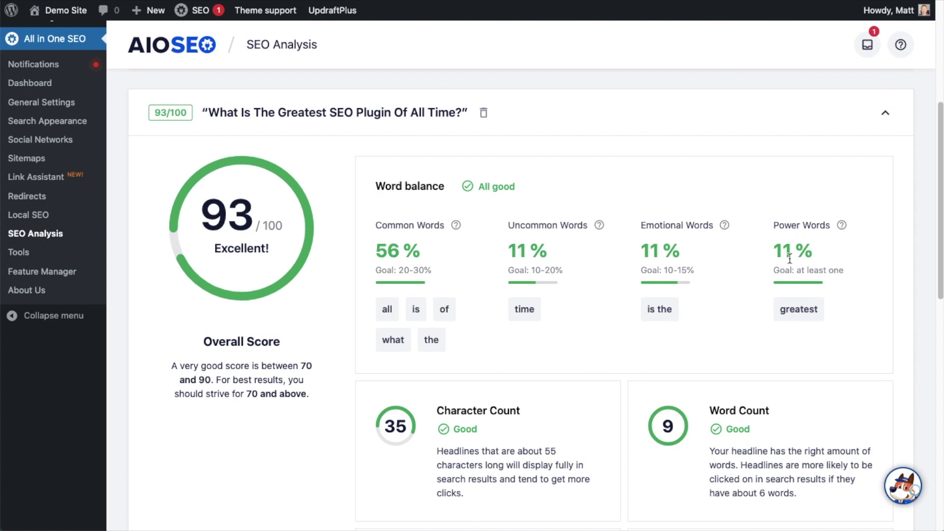
pyautogui.scroll(-2, 794, 249)
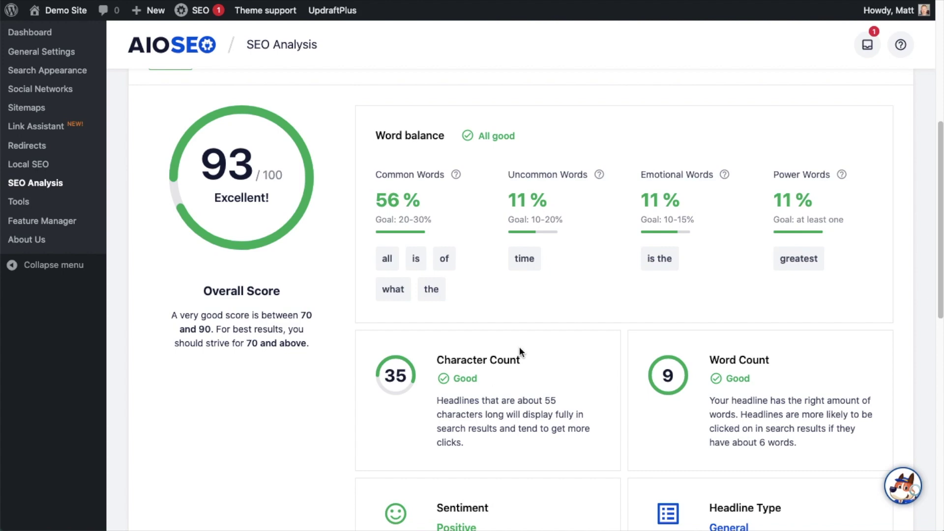
pyautogui.scroll(5, 519, 346)
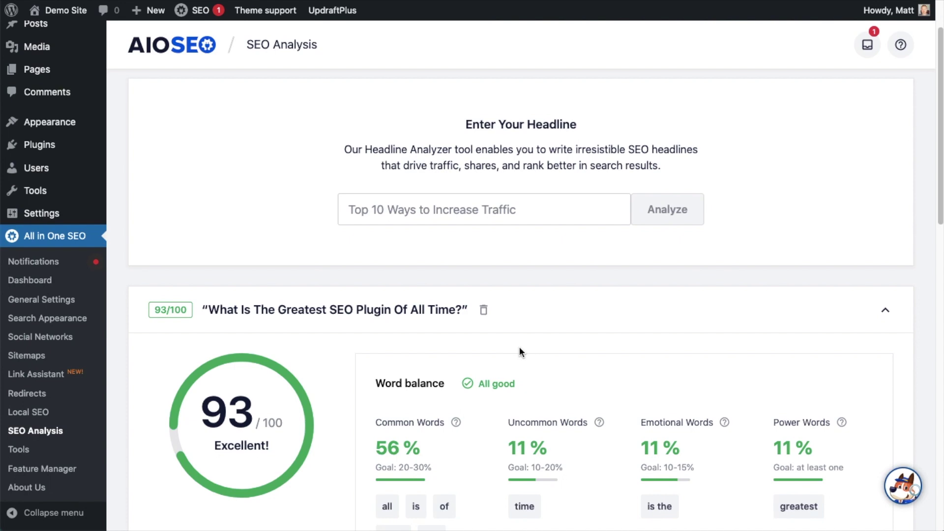
pyautogui.click(35, 94)
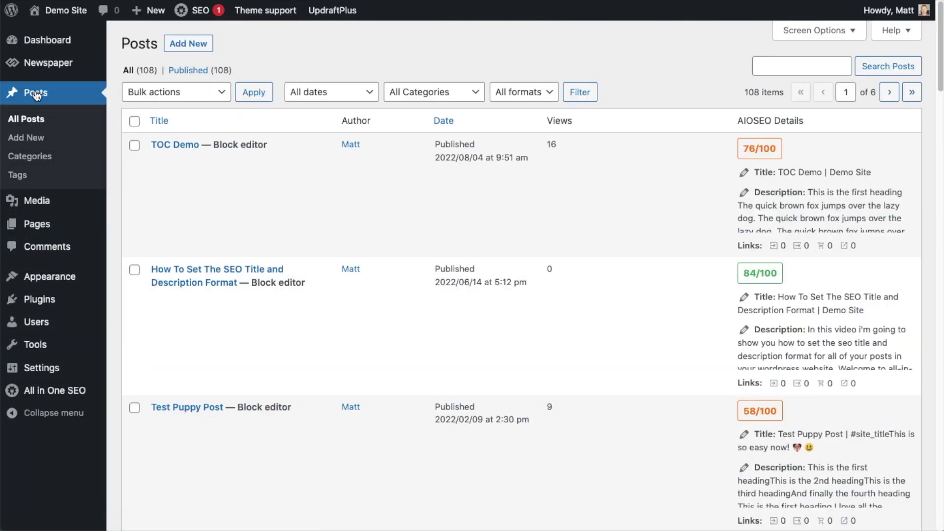
# Step: Add a new post titled 'What Are The Top 5 SEO Plugins?', then insert 'Best' before SEO for a 75/100 score
pyautogui.click(199, 44)
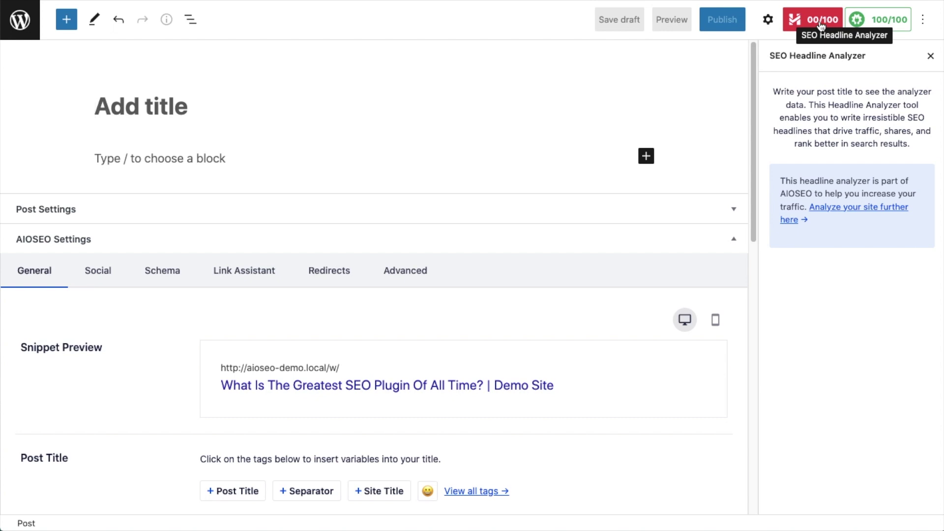
pyautogui.write('What')
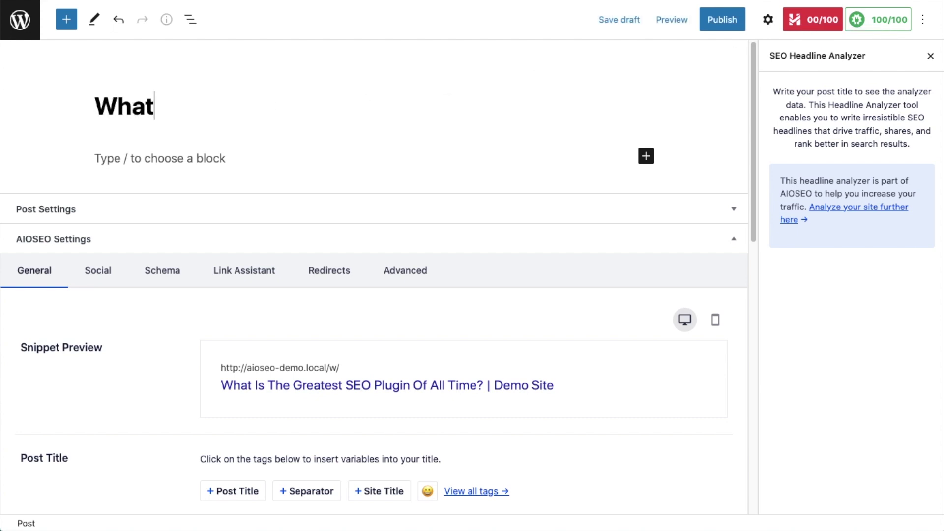
pyautogui.write(' Are The Top 5 SEO Plugins?')
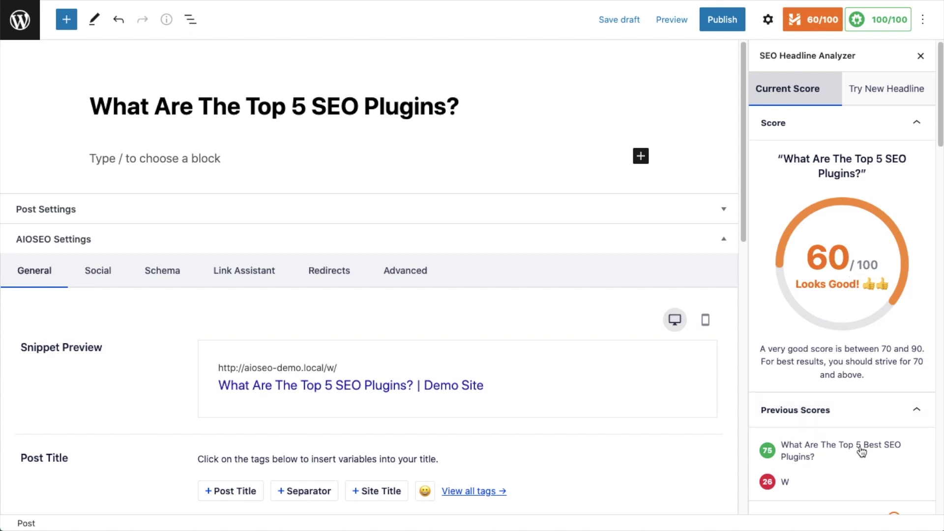
pyautogui.click(311, 107)
pyautogui.write('Best')
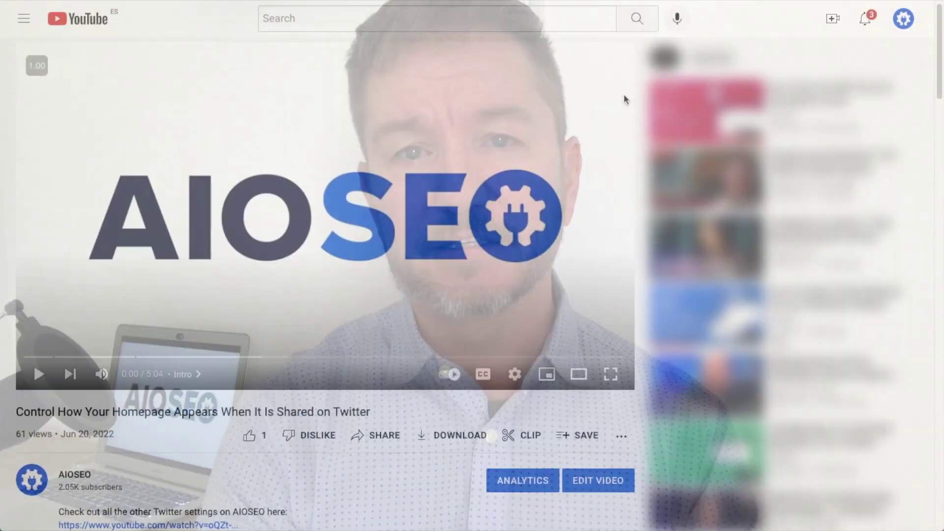
pyautogui.scroll(-5, 623, 99)
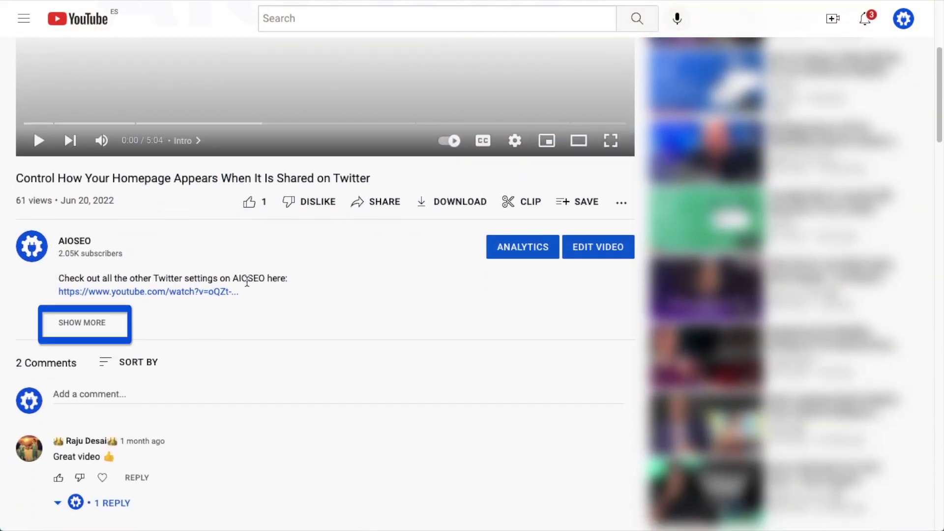
# Step: Expand the full description of the AIOSEO Twitter video and follow its aioseo.com link
pyautogui.click(99, 327)
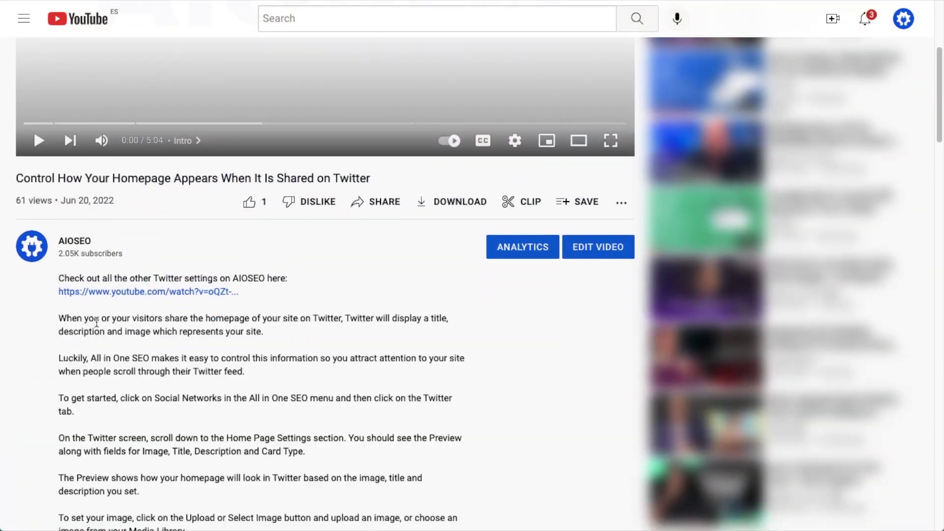
pyautogui.scroll(-15, 524, 311)
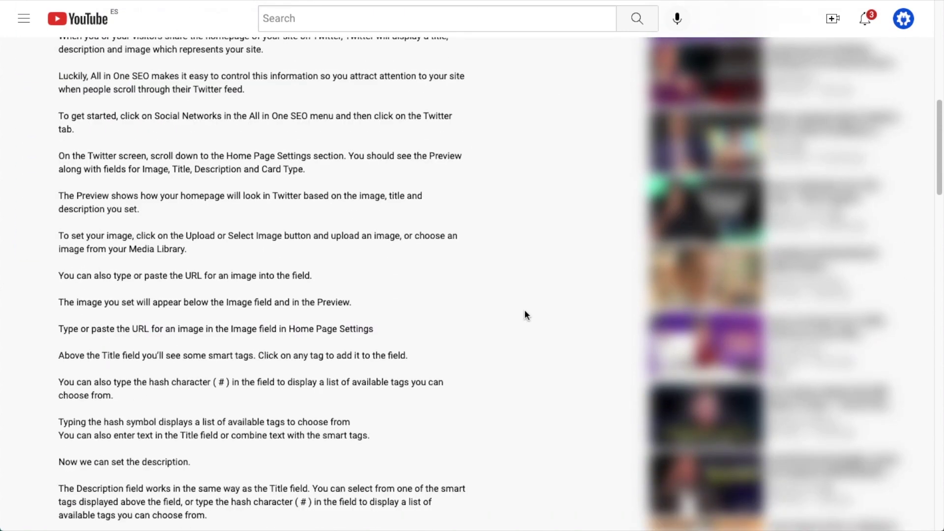
pyautogui.scroll(-12, 524, 314)
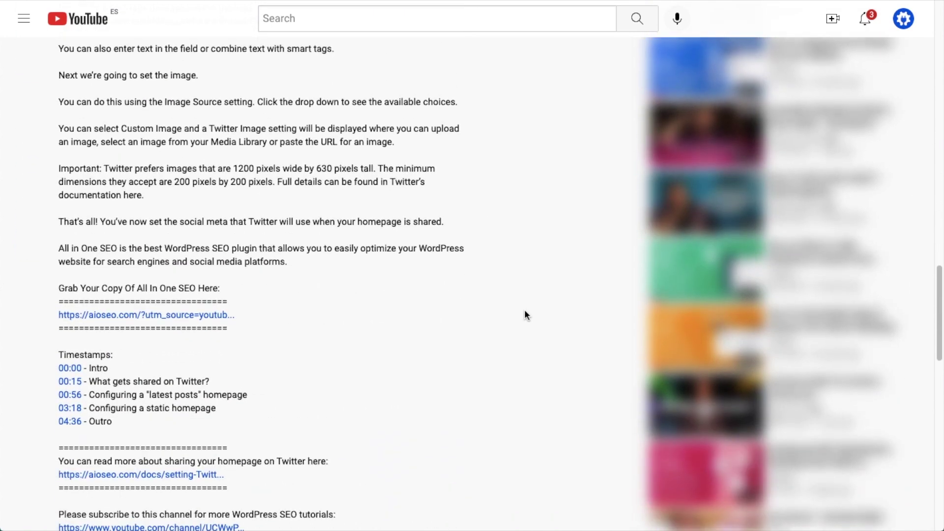
pyautogui.click(194, 314)
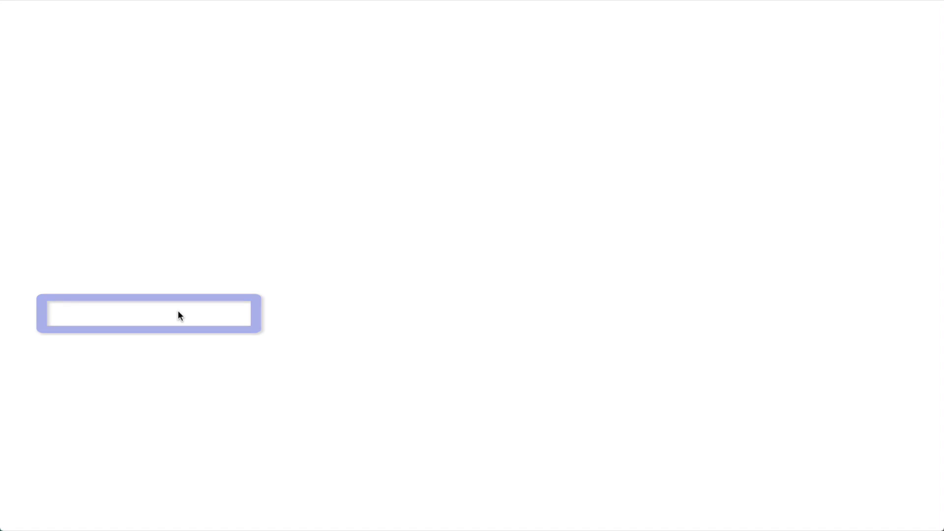